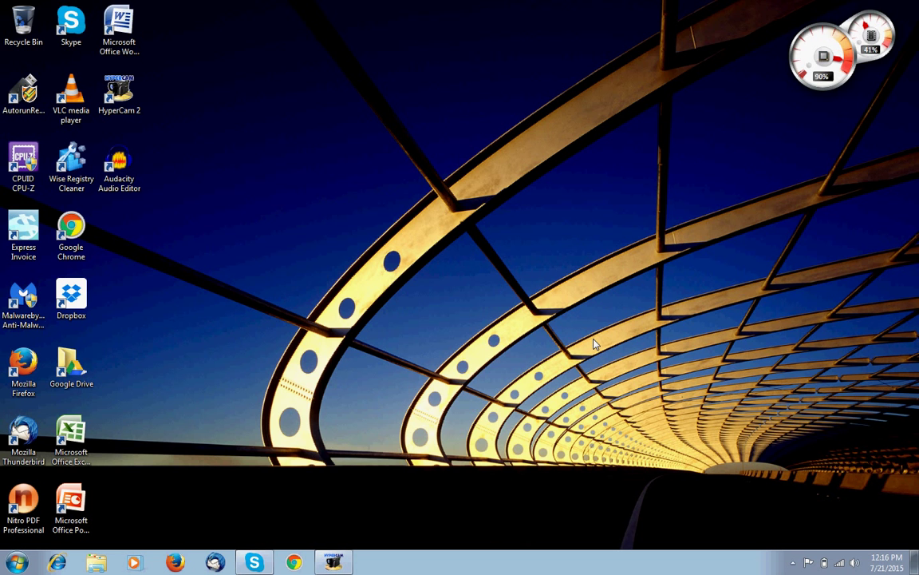
- Check the shortcut target ends with -incognito, then launch Torch into an incognito Google window
{"action": "right_click", "coordinate": [79, 242]}
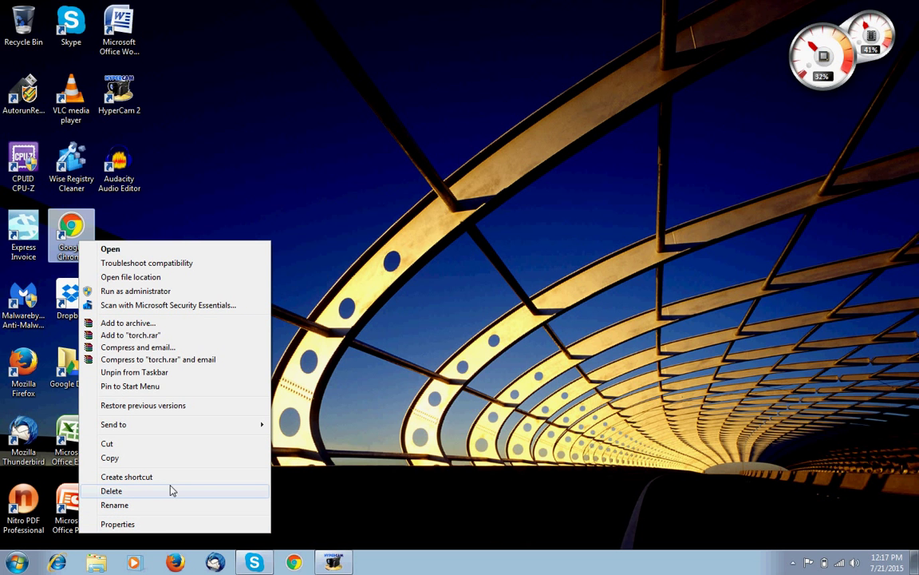
{"action": "left_click", "coordinate": [149, 524]}
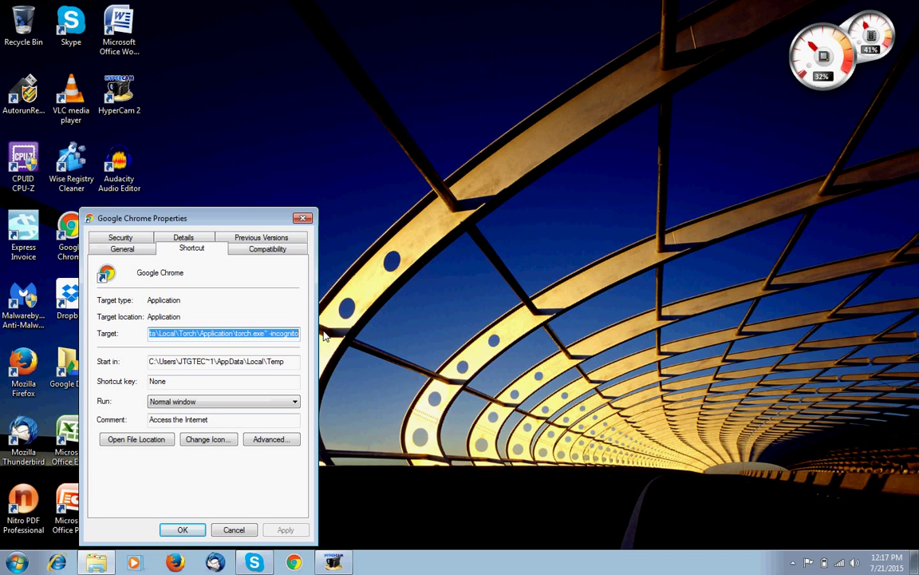
{"action": "left_click", "coordinate": [201, 256]}
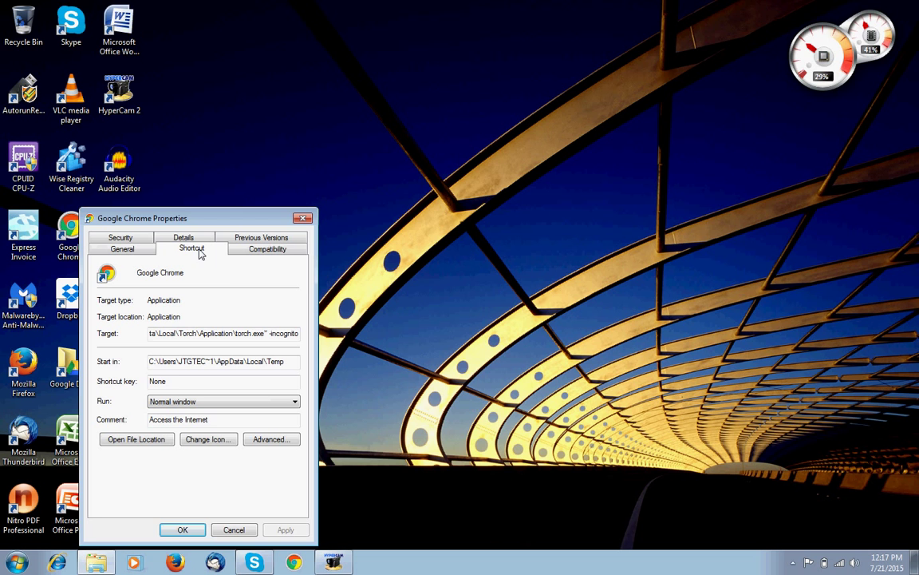
{"action": "left_click", "coordinate": [266, 334]}
{"action": "left_click_drag", "start_coordinate": [268, 333], "coordinate": [302, 334]}
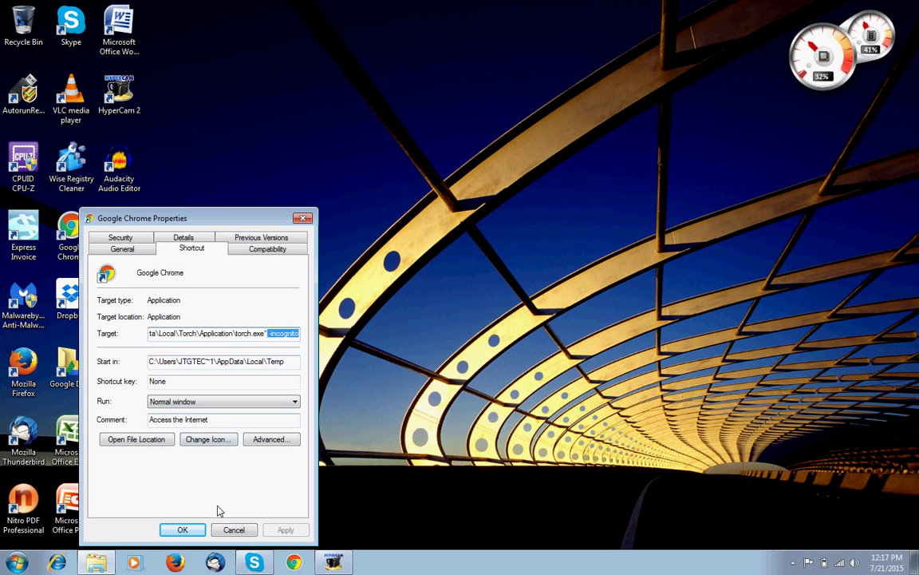
{"action": "left_click", "coordinate": [182, 529]}
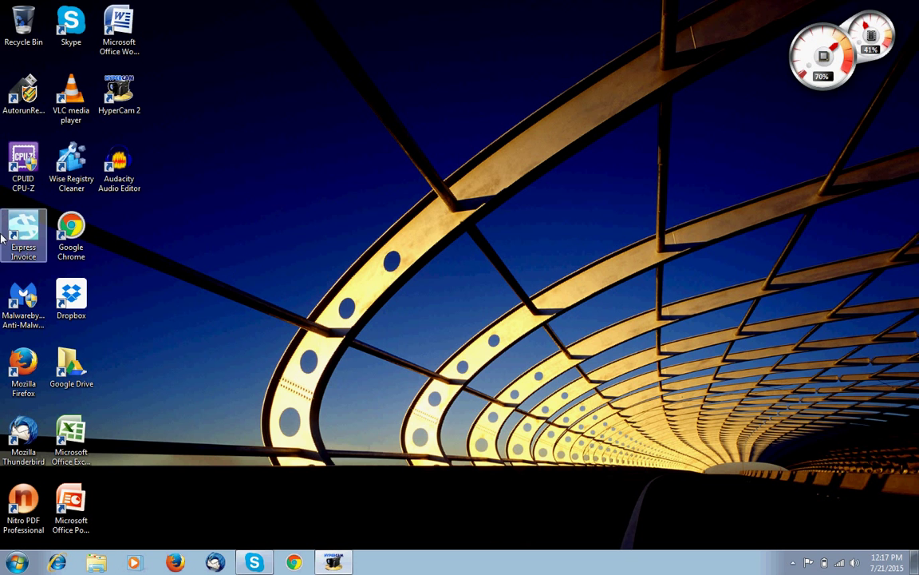
{"action": "left_click", "coordinate": [71, 232]}
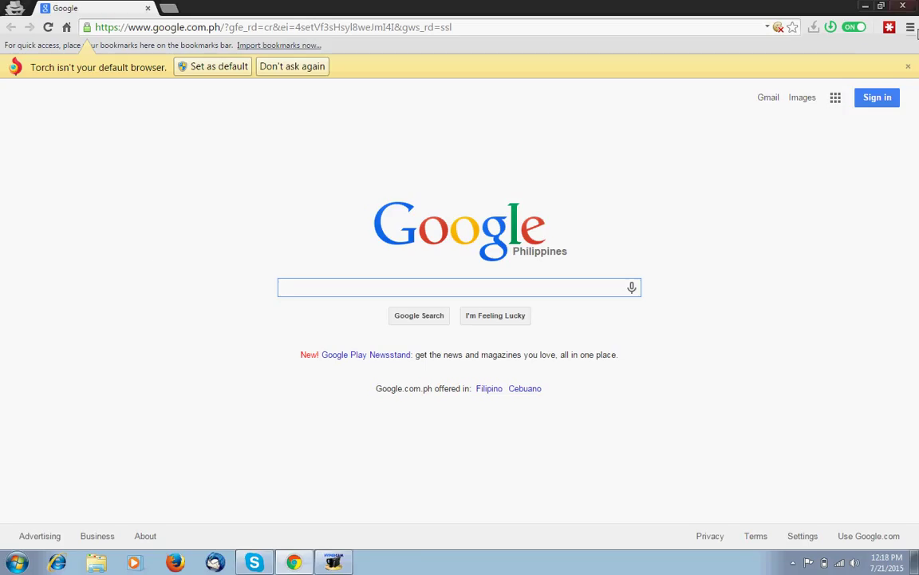
{"action": "left_click", "coordinate": [910, 27]}
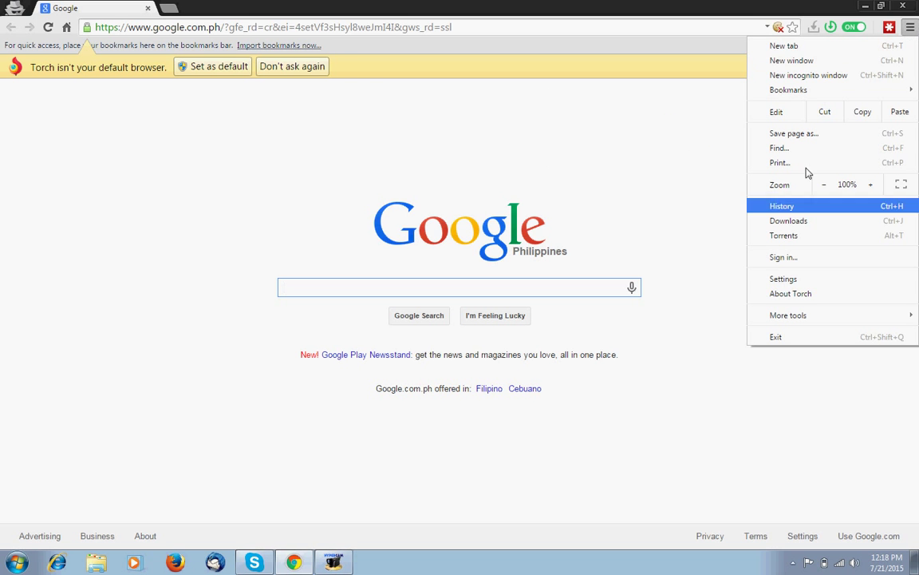
{"action": "left_click", "coordinate": [810, 276]}
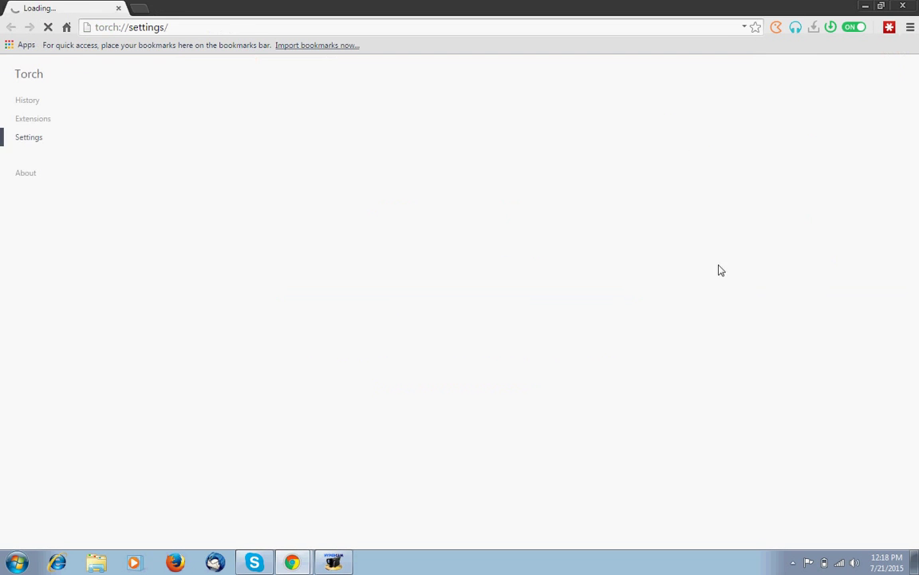
{"action": "left_click", "coordinate": [29, 120]}
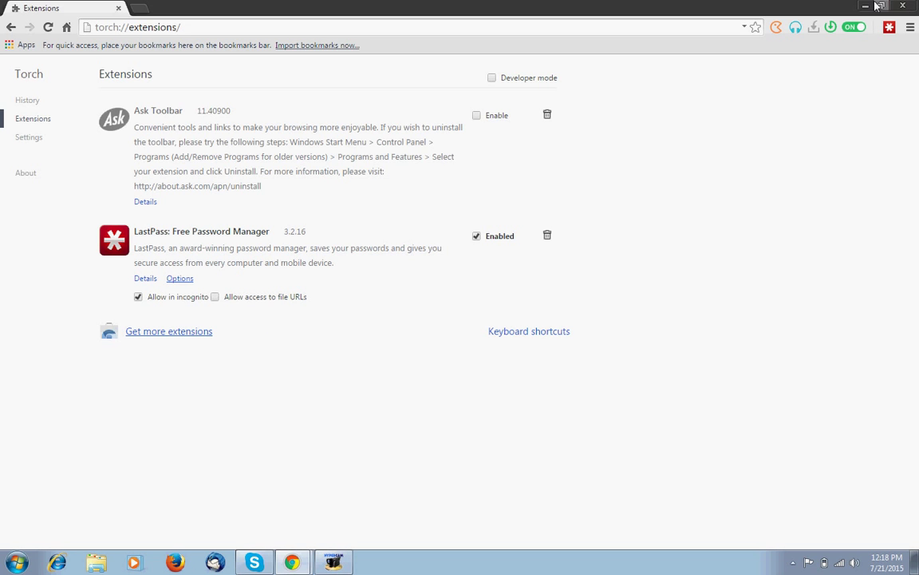
{"action": "left_click", "coordinate": [900, 7]}
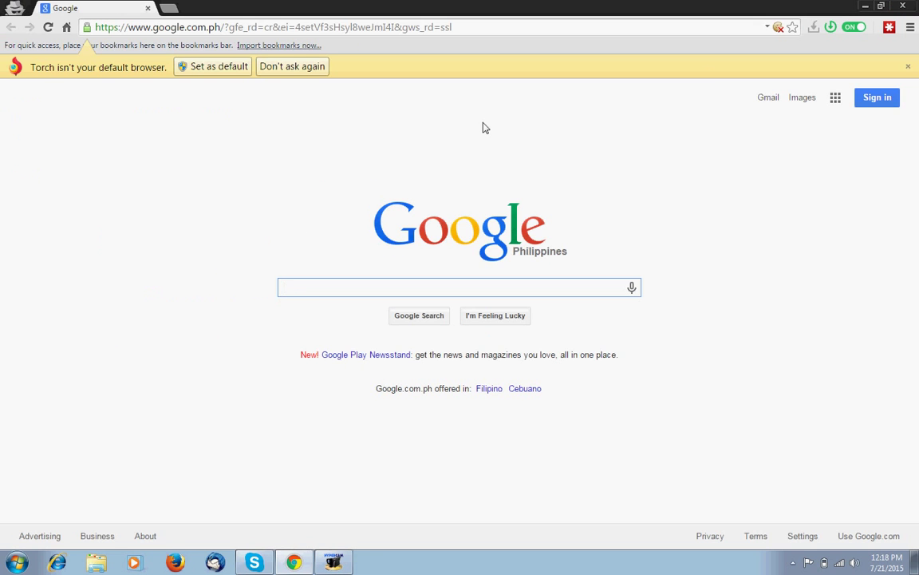